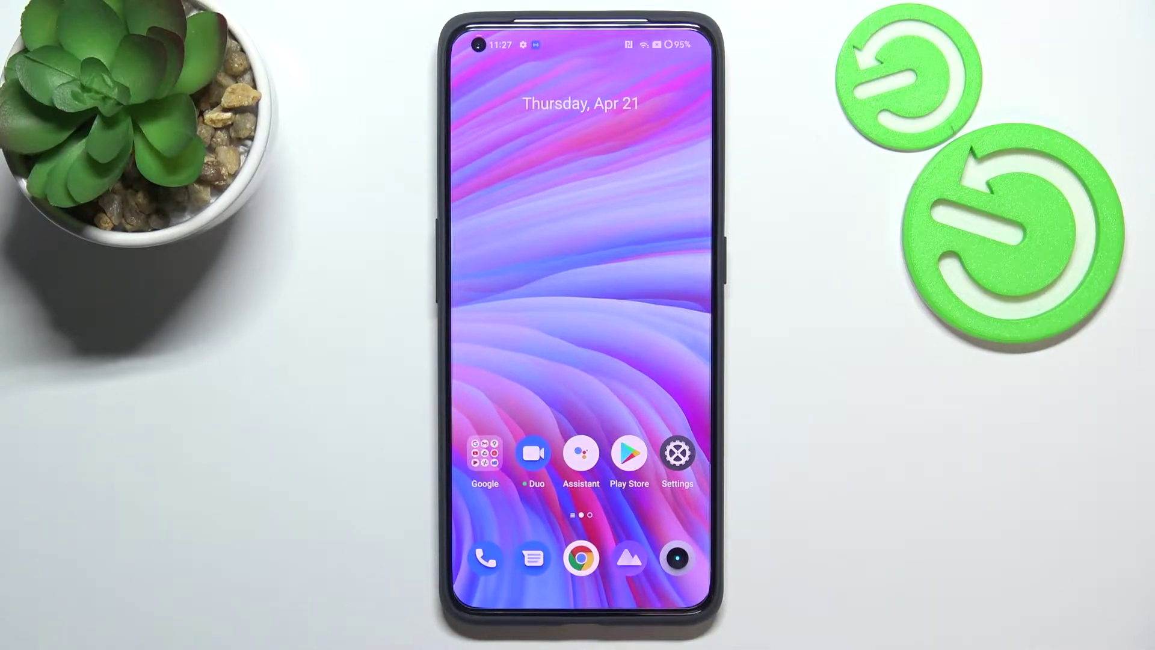
- Navigate from Settings into System settings and then Language & region
{"action": "left_click", "coordinate": [676, 453]}
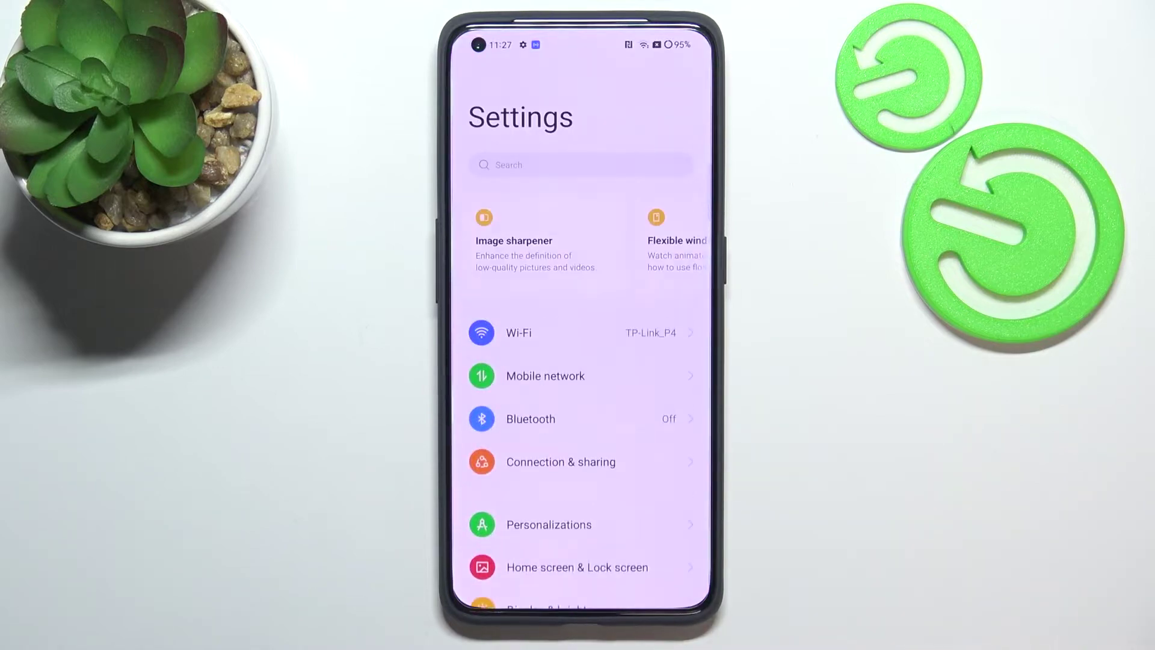
{"action": "scroll", "coordinate": [582, 406], "scroll_direction": "down", "scroll_amount": 10}
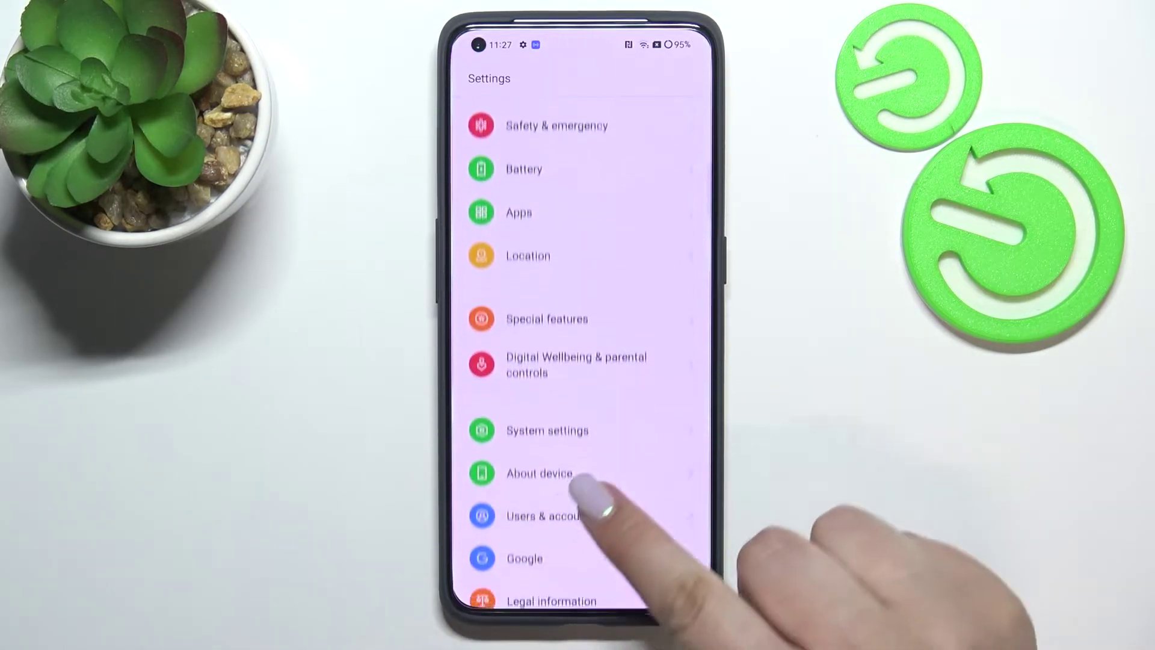
{"action": "left_click", "coordinate": [623, 352]}
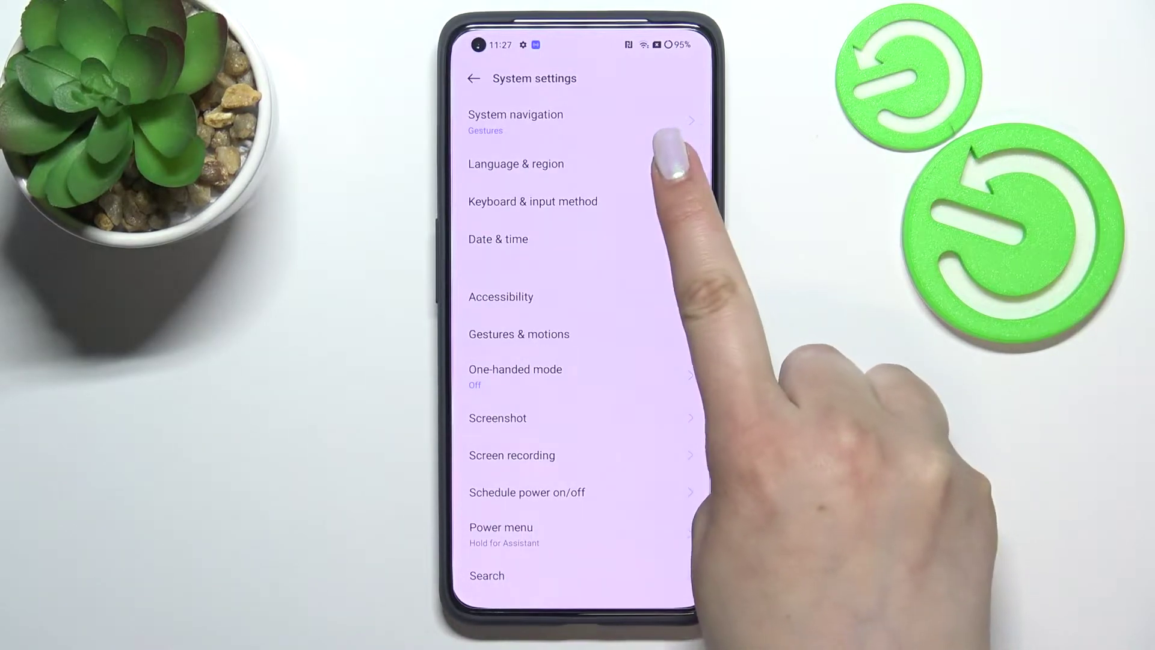
{"action": "left_click", "coordinate": [672, 162]}
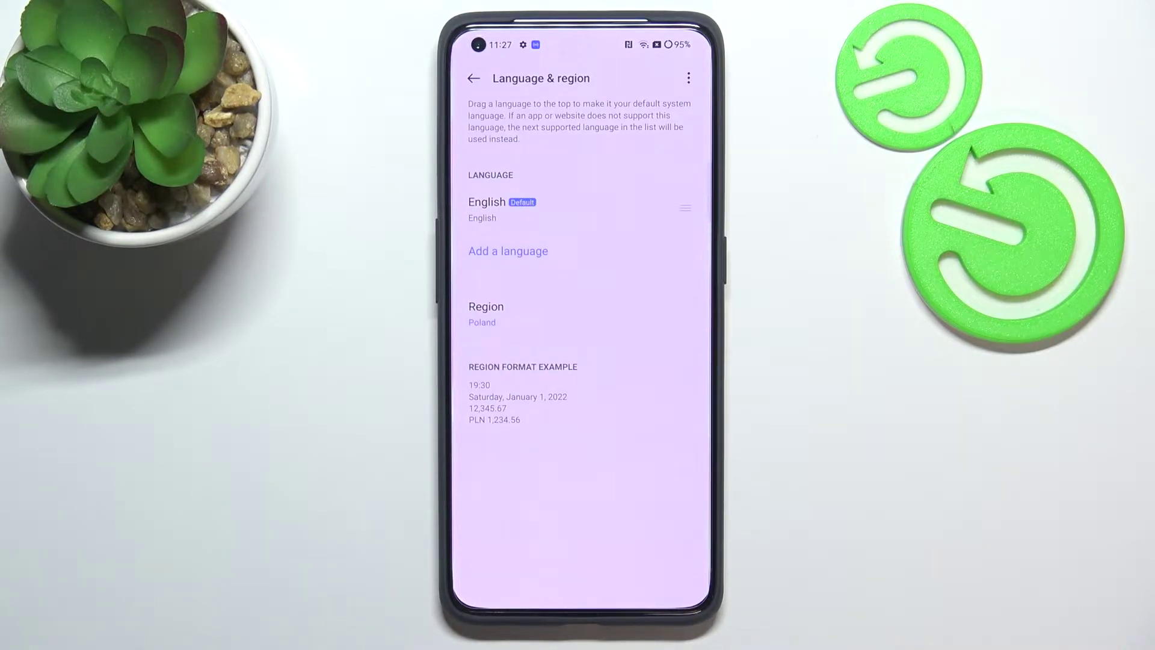
- From the Add a language list, choose Deutsch (German)
{"action": "left_click", "coordinate": [532, 251]}
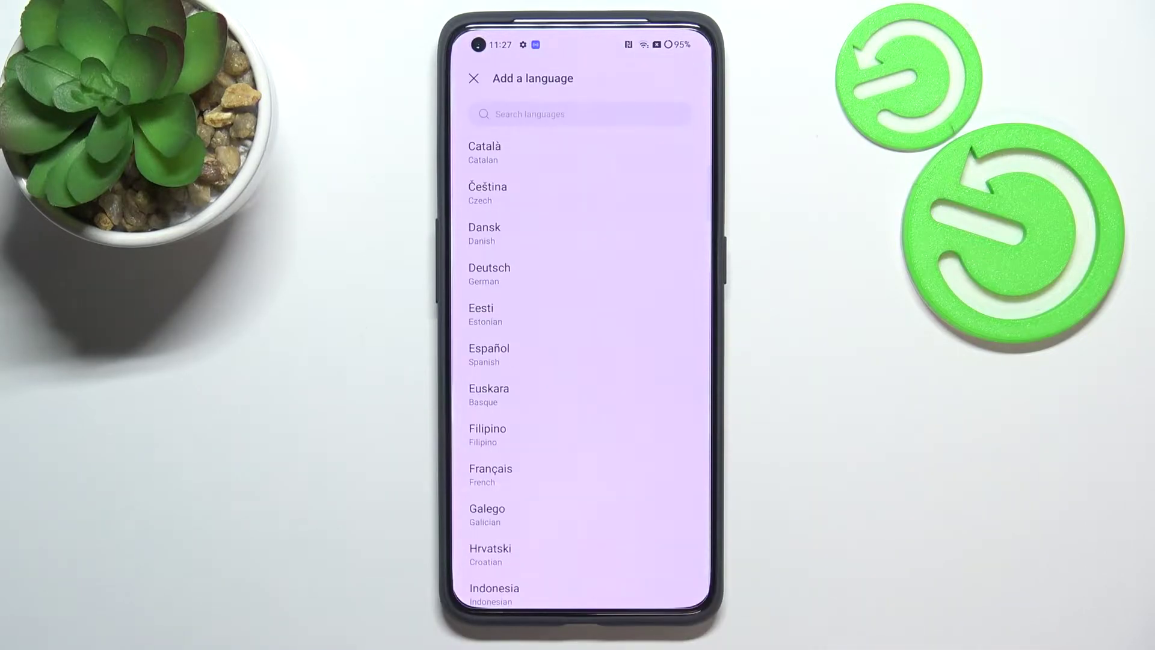
{"action": "scroll", "coordinate": [632, 452], "scroll_direction": "down", "scroll_amount": 10}
{"action": "scroll", "coordinate": [649, 407], "scroll_direction": "down", "scroll_amount": 10}
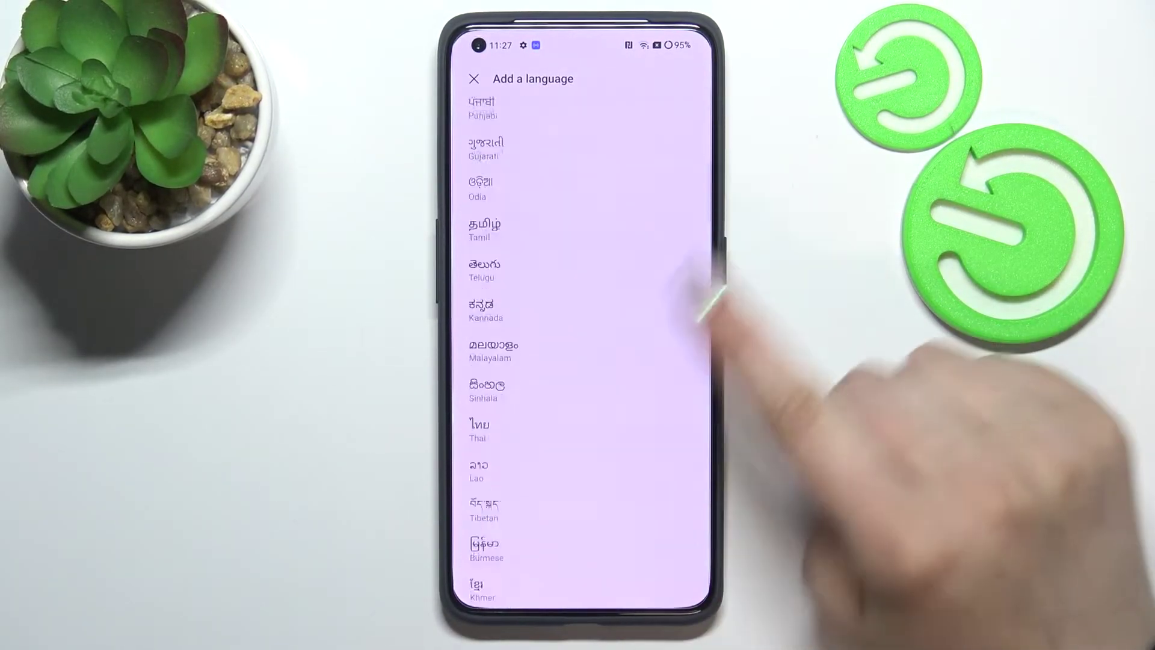
{"action": "scroll", "coordinate": [683, 271], "scroll_direction": "down", "scroll_amount": 10}
{"action": "scroll", "coordinate": [578, 433], "scroll_direction": "up", "scroll_amount": 10}
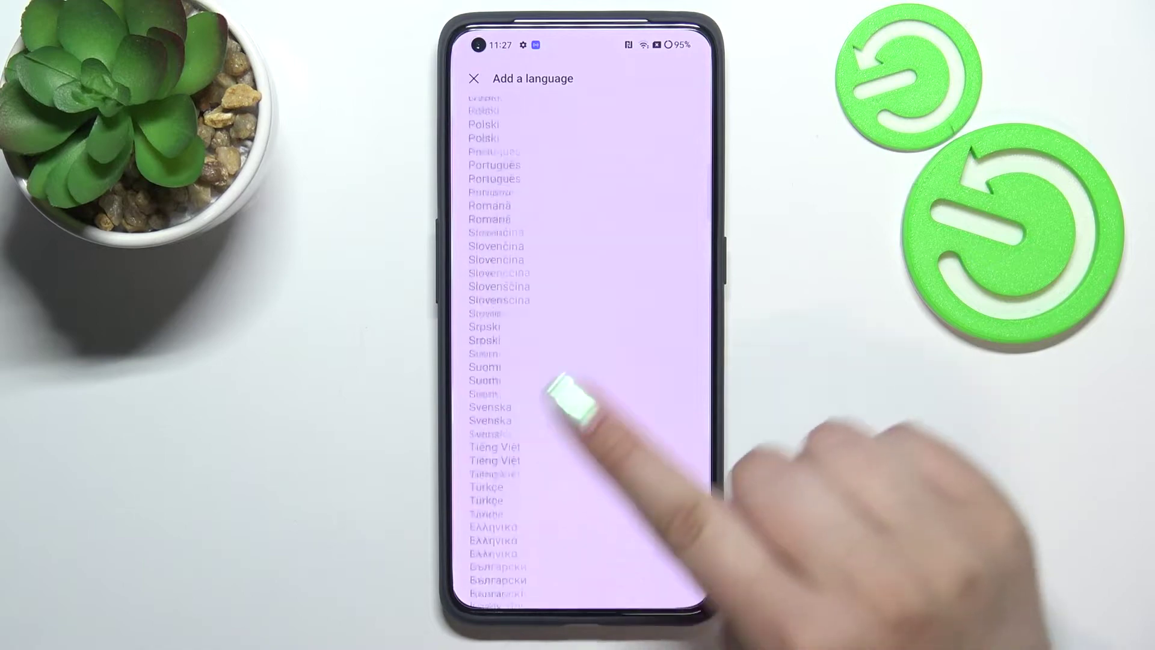
{"action": "scroll", "coordinate": [613, 388], "scroll_direction": "up", "scroll_amount": 10}
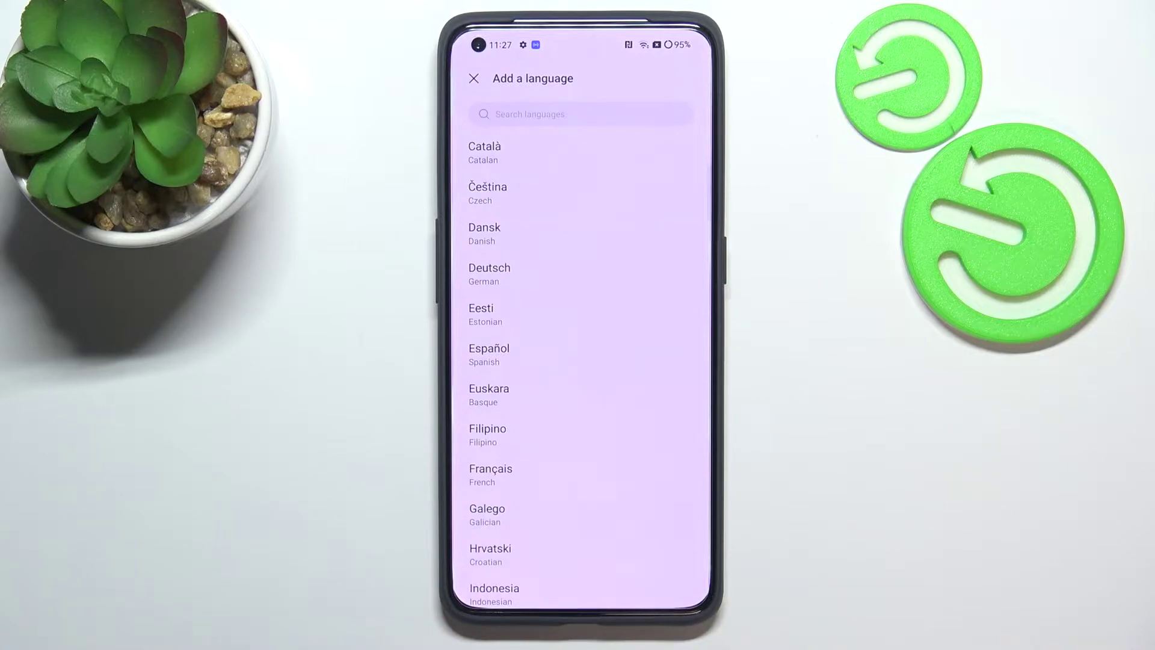
{"action": "left_click", "coordinate": [627, 267]}
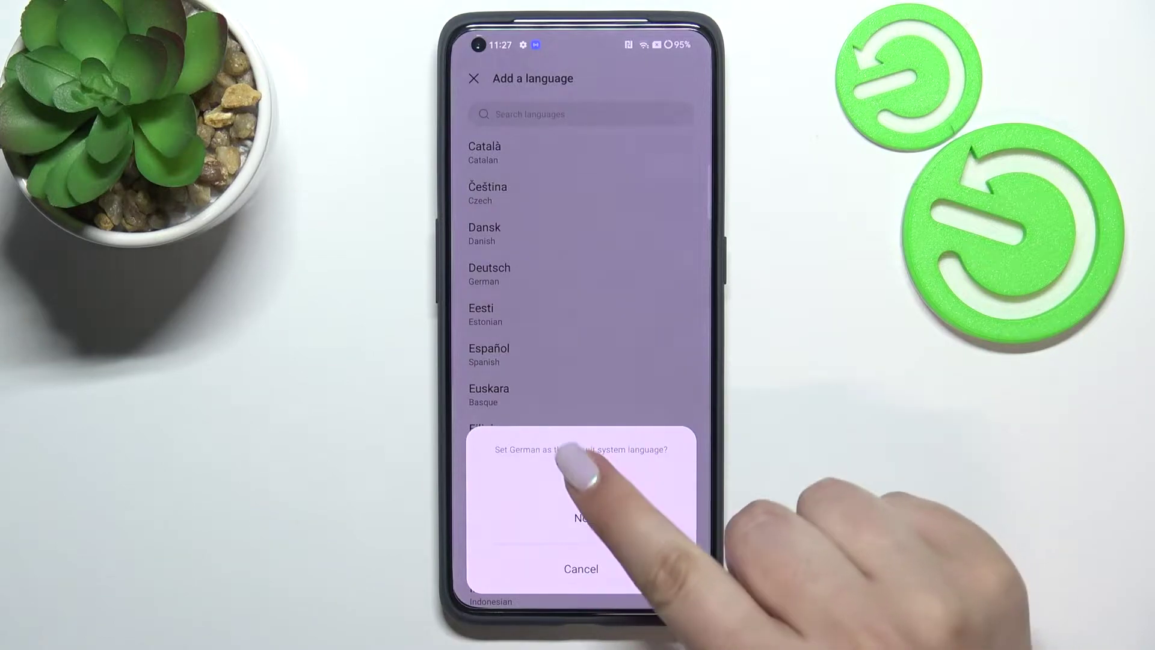
- Confirm German as the default system language and dismiss the notification banner
{"action": "left_click", "coordinate": [581, 480]}
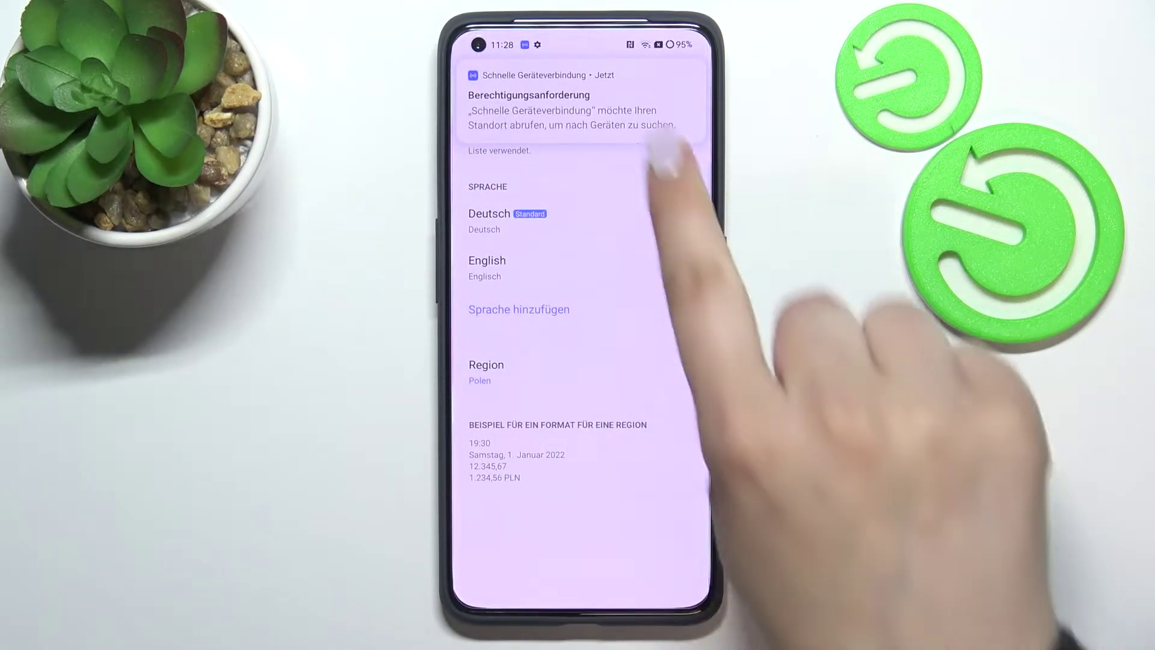
{"action": "left_click_drag", "start_coordinate": [659, 117], "coordinate": [957, 126]}
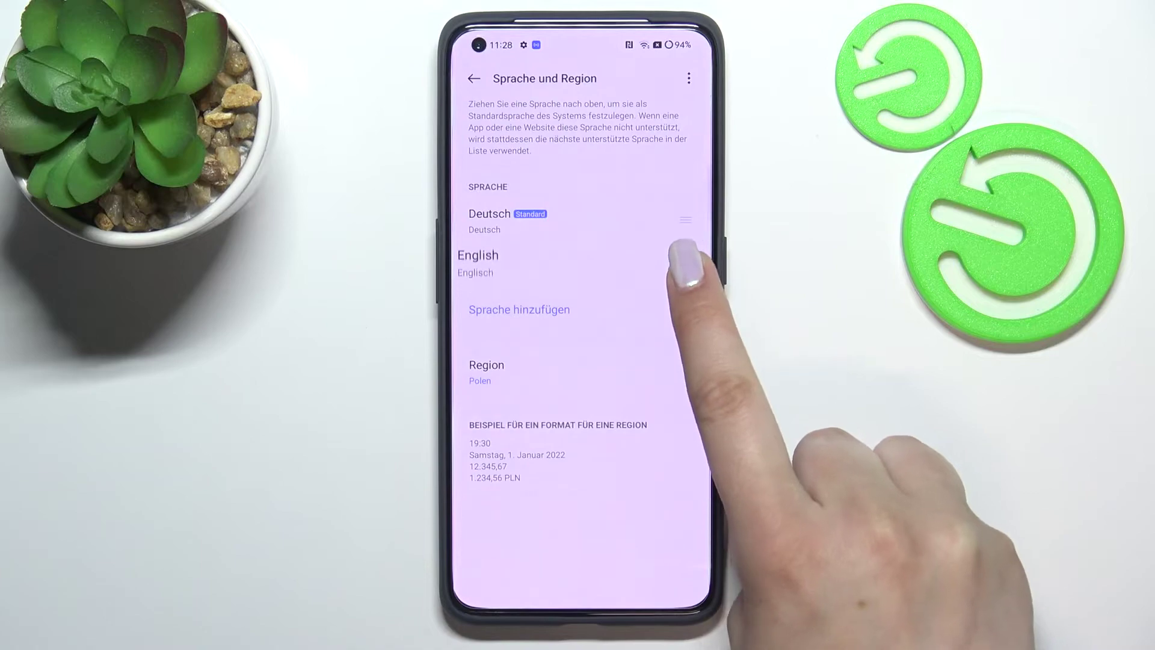
- Reorder English above Deutsch and confirm switching the system language back to English
{"action": "left_click_drag", "start_coordinate": [686, 262], "coordinate": [687, 215]}
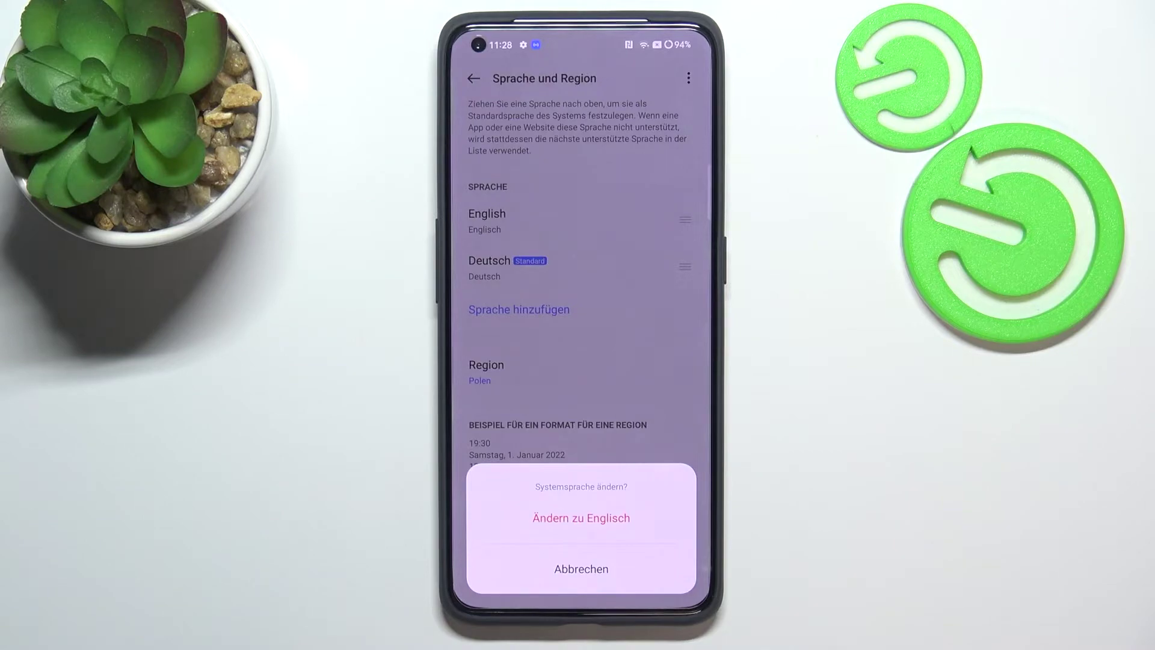
{"action": "left_click", "coordinate": [596, 519]}
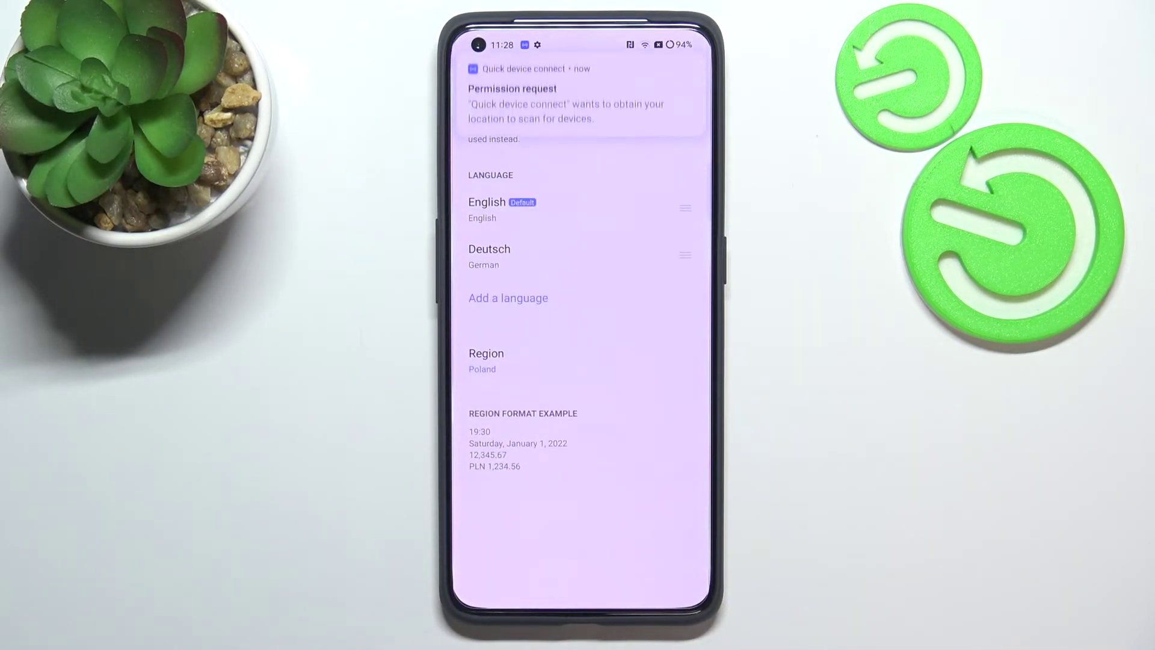
{"action": "left_click_drag", "start_coordinate": [554, 100], "coordinate": [554, 45]}
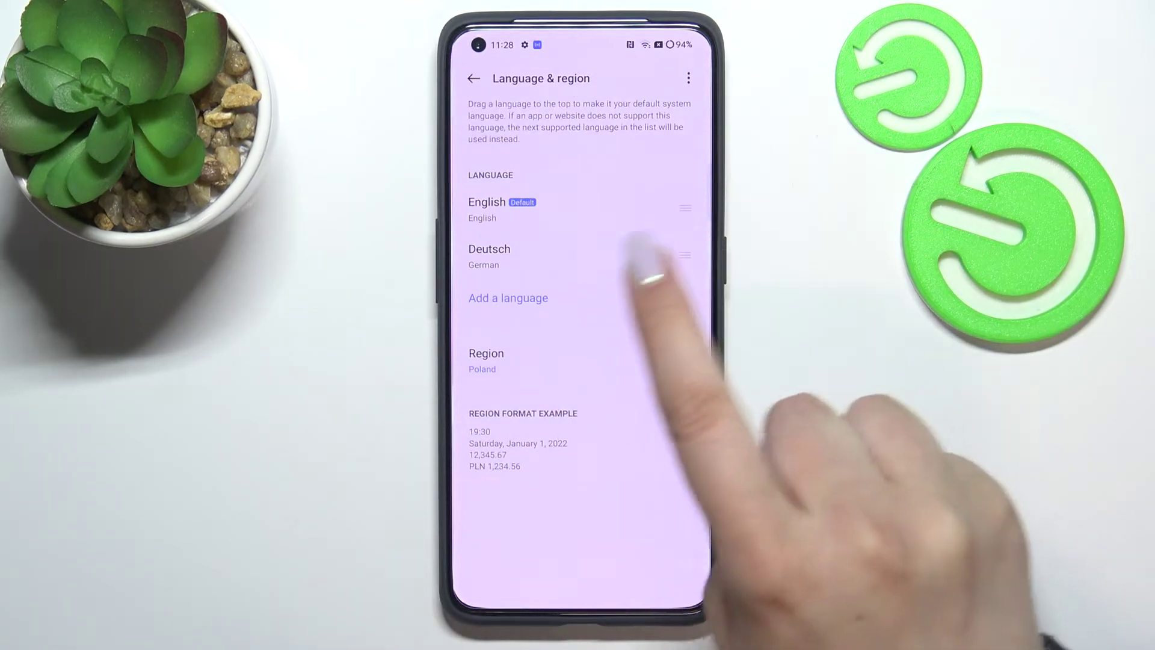
- Edit the language list, select Deutsch and delete it, leaving only English
{"action": "left_click", "coordinate": [688, 78]}
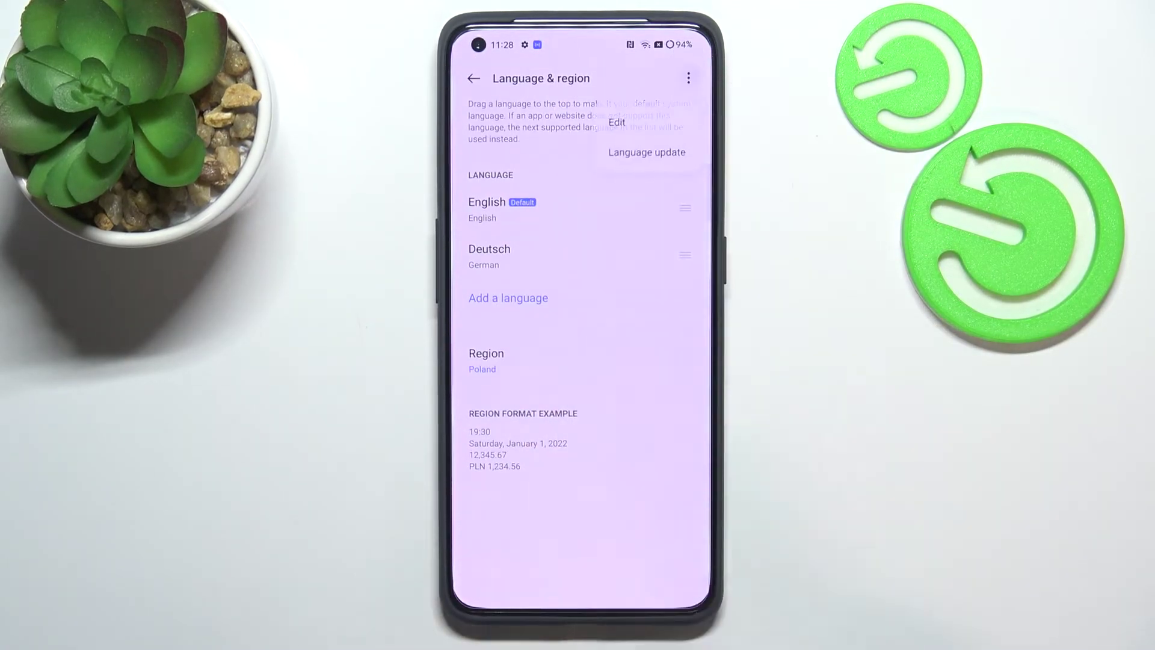
{"action": "left_click", "coordinate": [623, 123]}
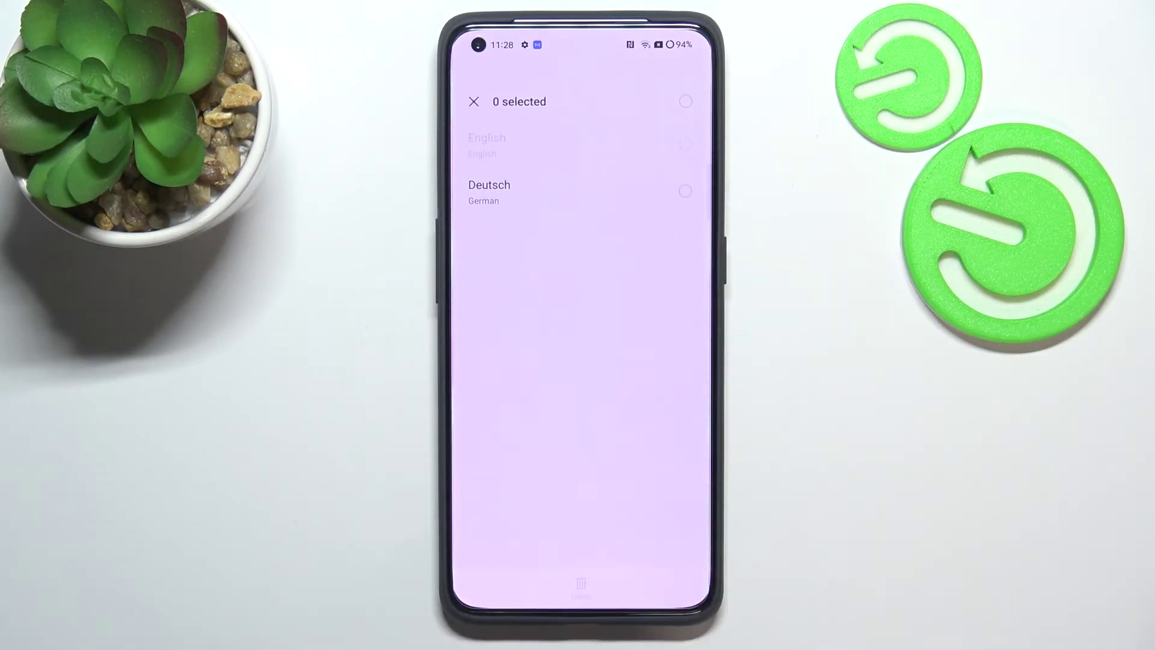
{"action": "left_click", "coordinate": [671, 191]}
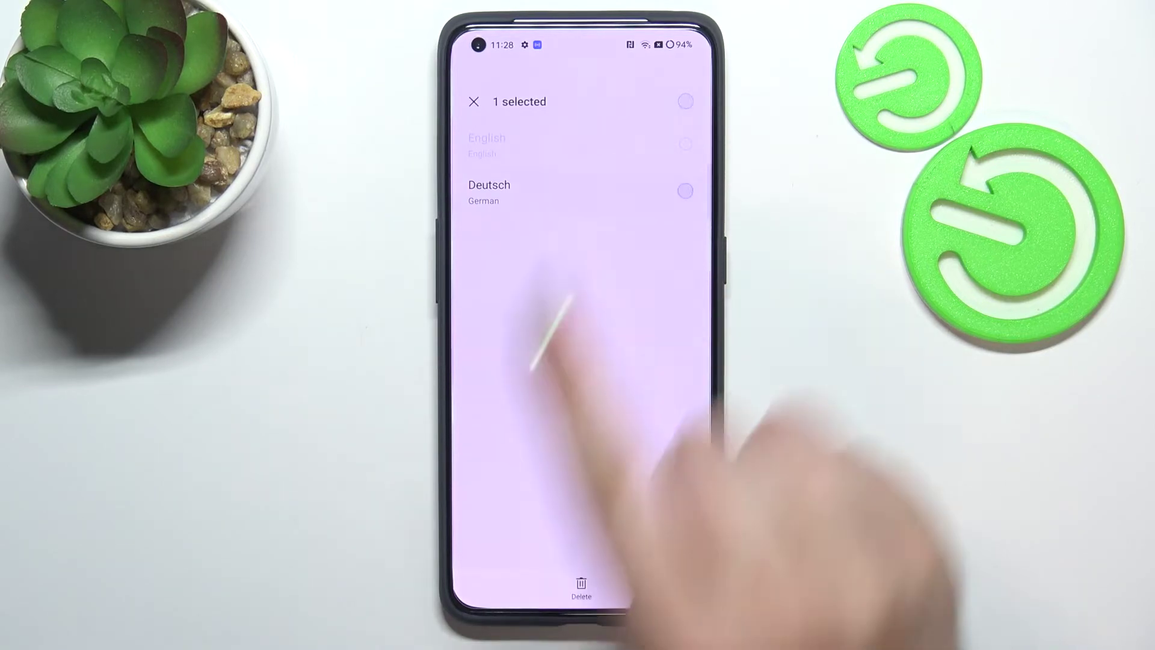
{"action": "left_click", "coordinate": [582, 585]}
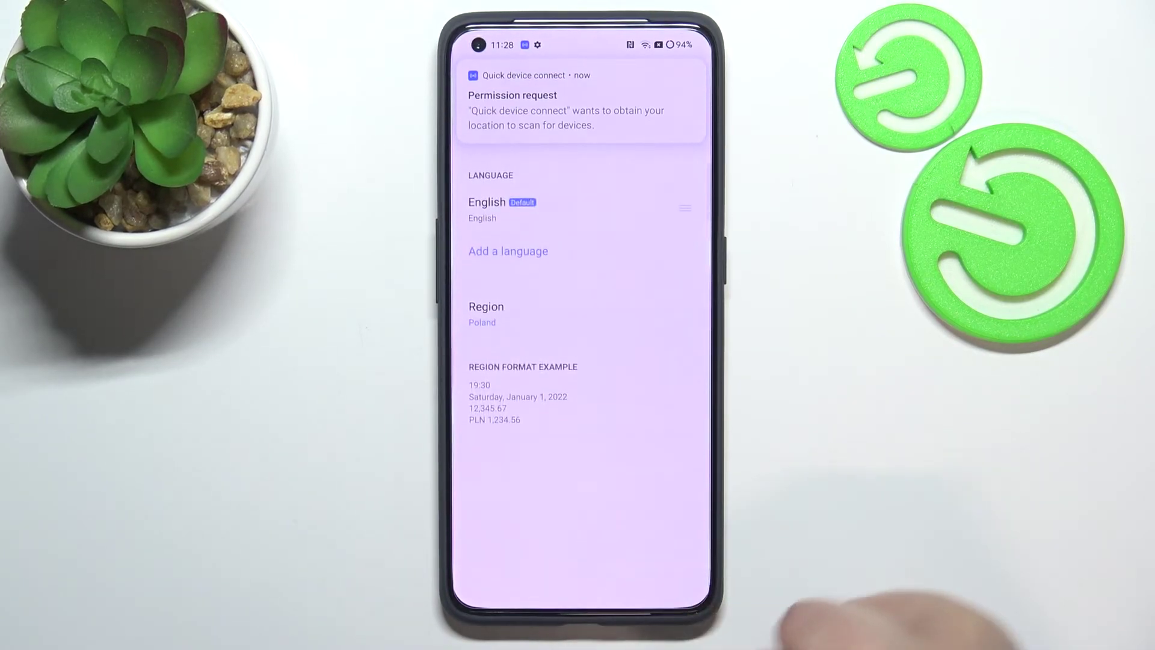
- Swipe up to leave Settings and return to the home screen
{"action": "left_click_drag", "start_coordinate": [582, 600], "coordinate": [586, 433]}
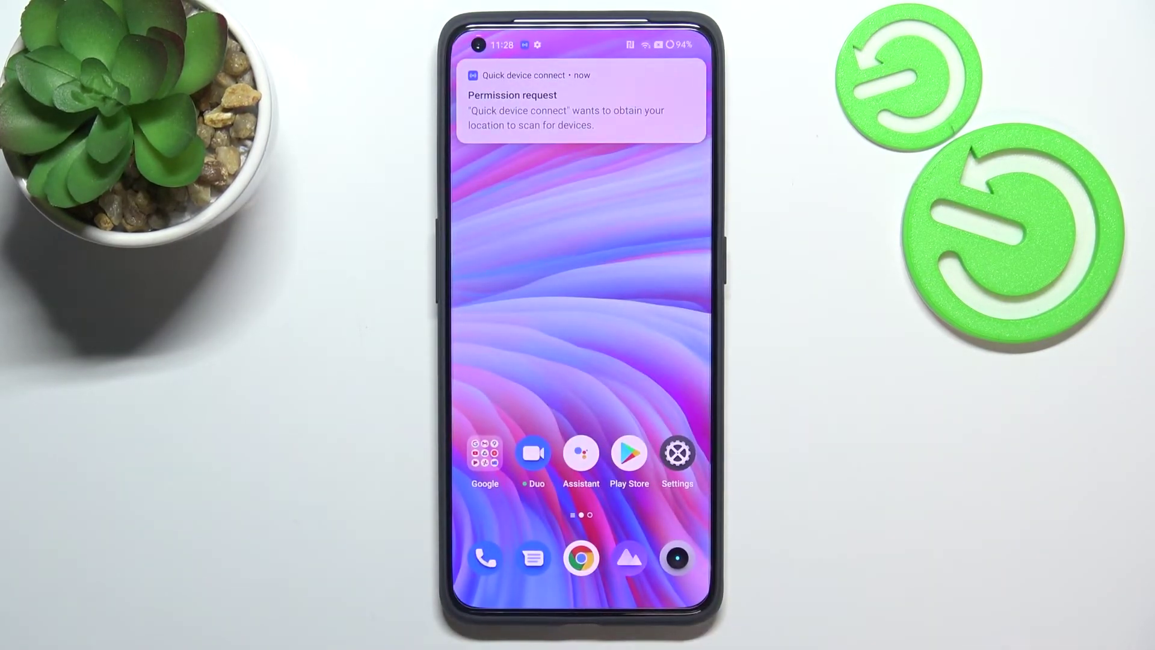